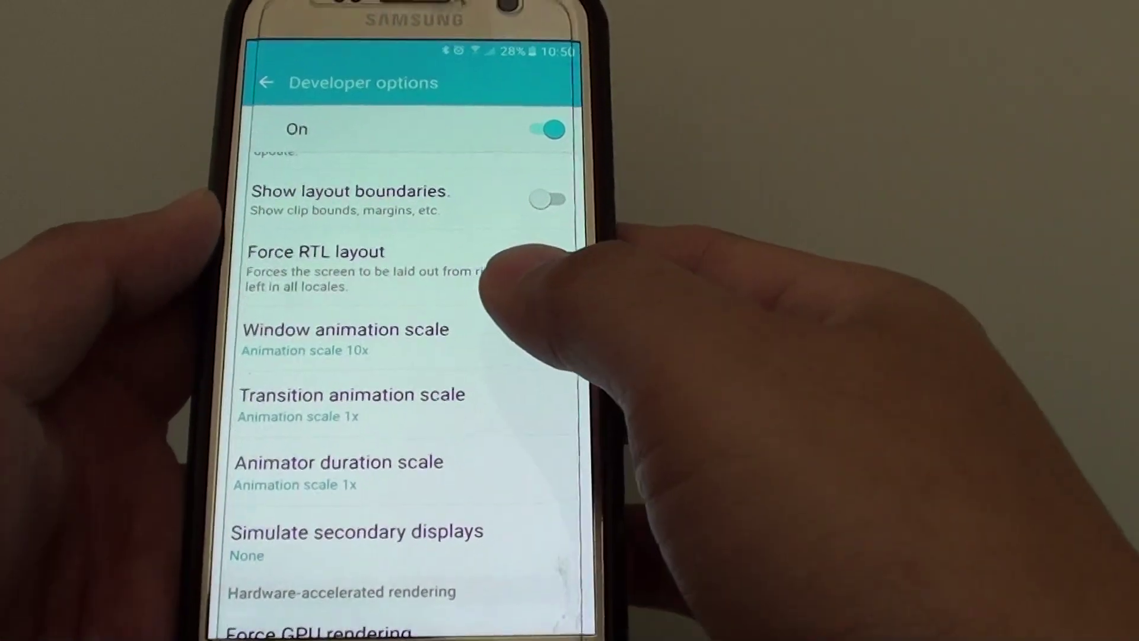
Check the 10x window animation scale, then switch window animations off
click(445, 351)
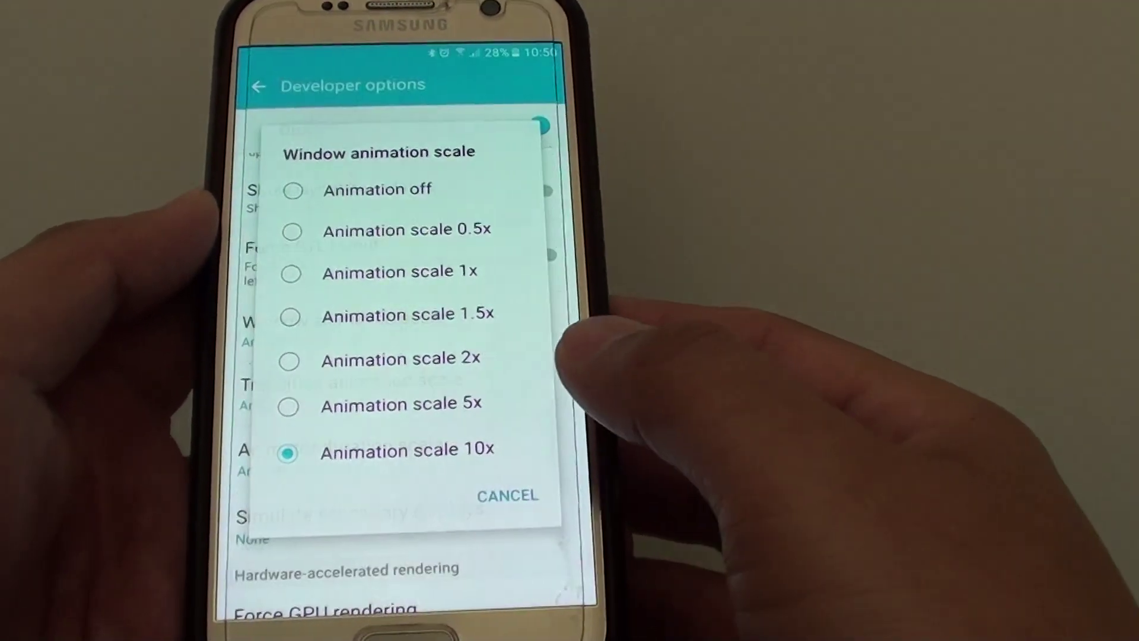
click(578, 356)
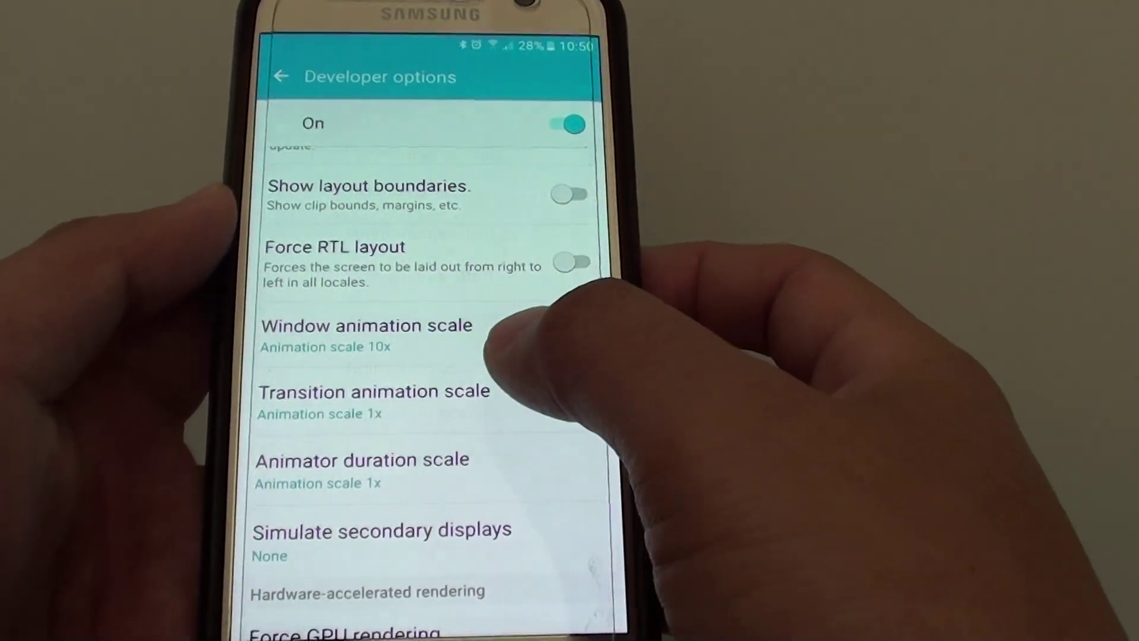
click(499, 374)
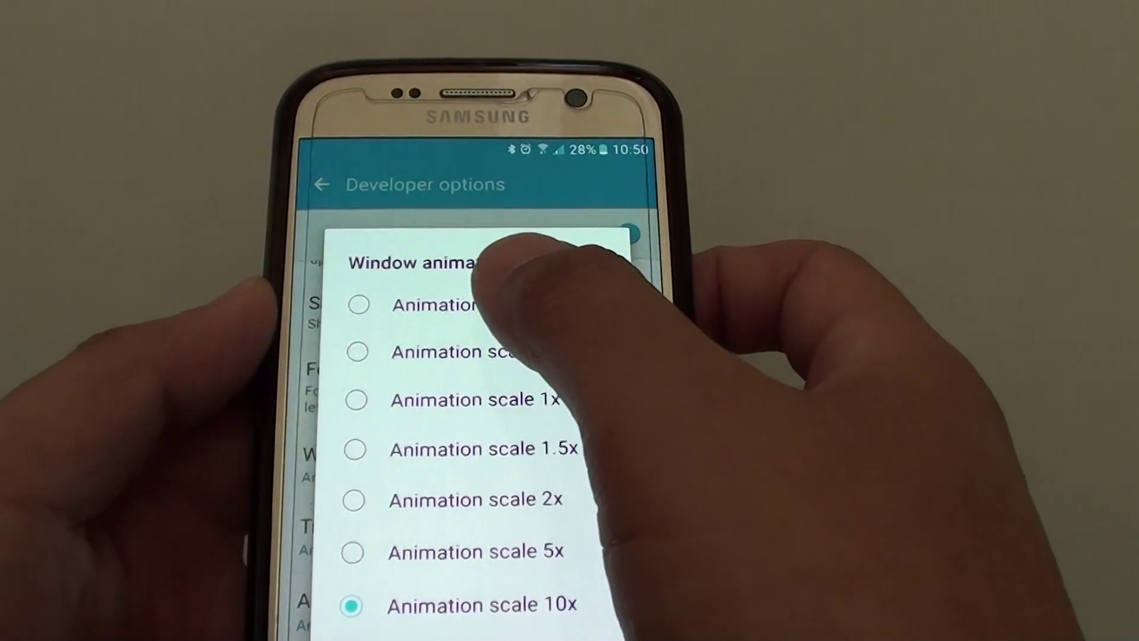
click(423, 303)
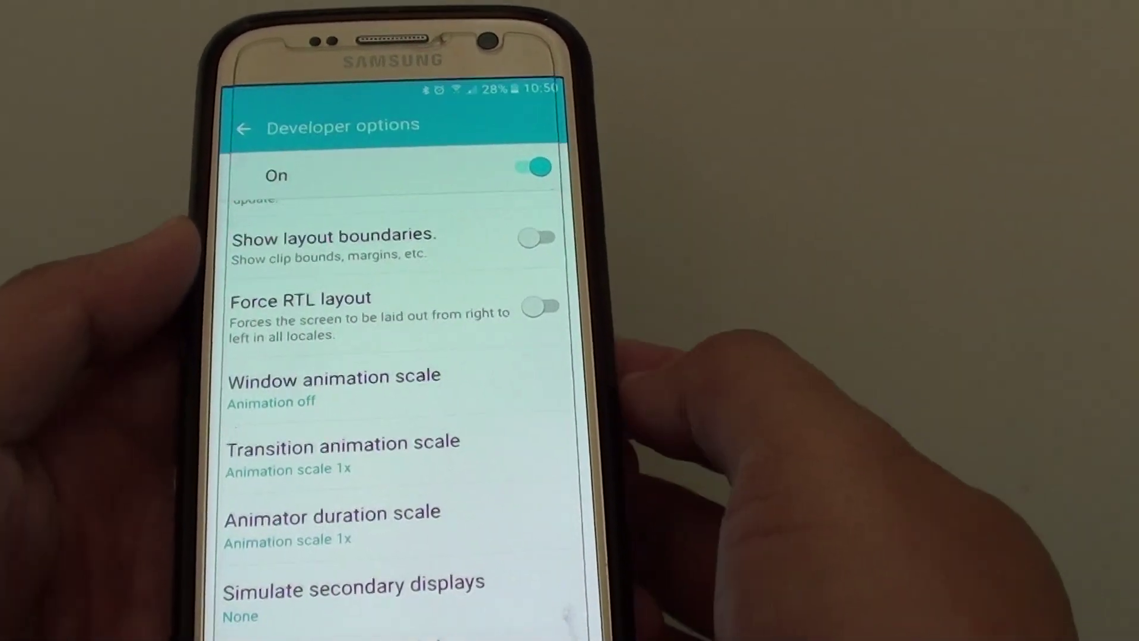
Change the window animation scale to 1.5x and confirm the selection
click(347, 401)
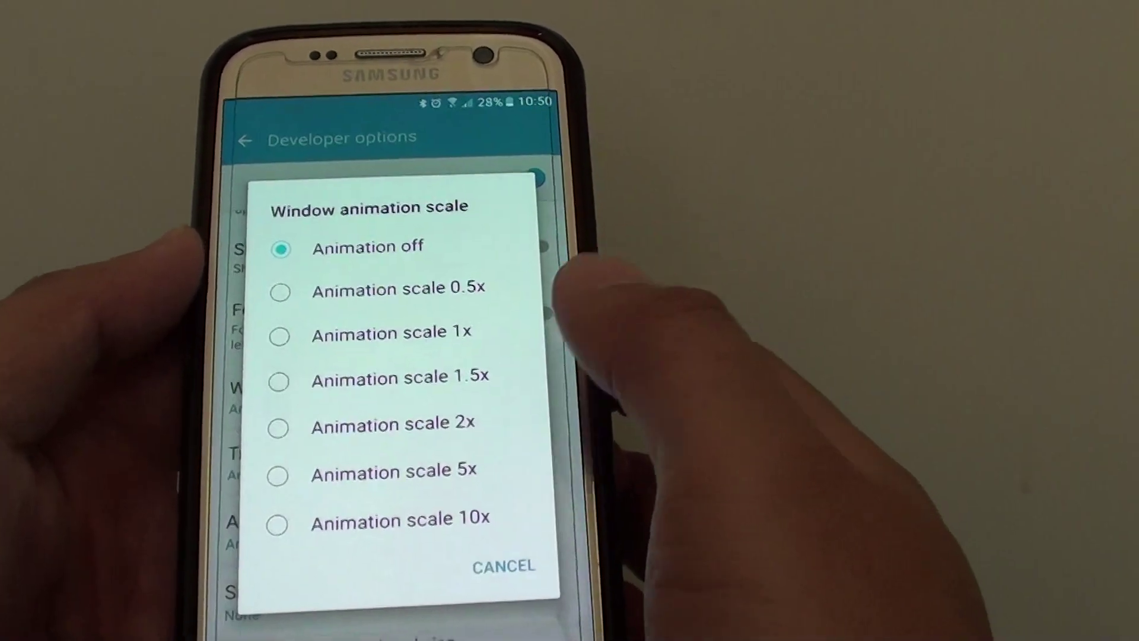
click(368, 246)
click(356, 385)
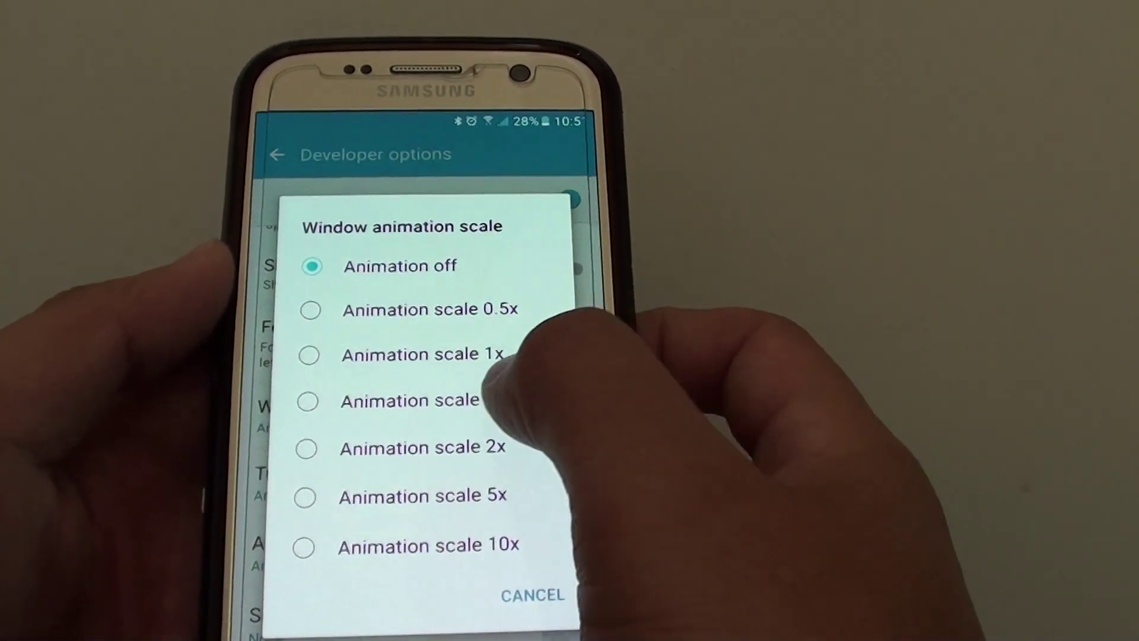
click(409, 400)
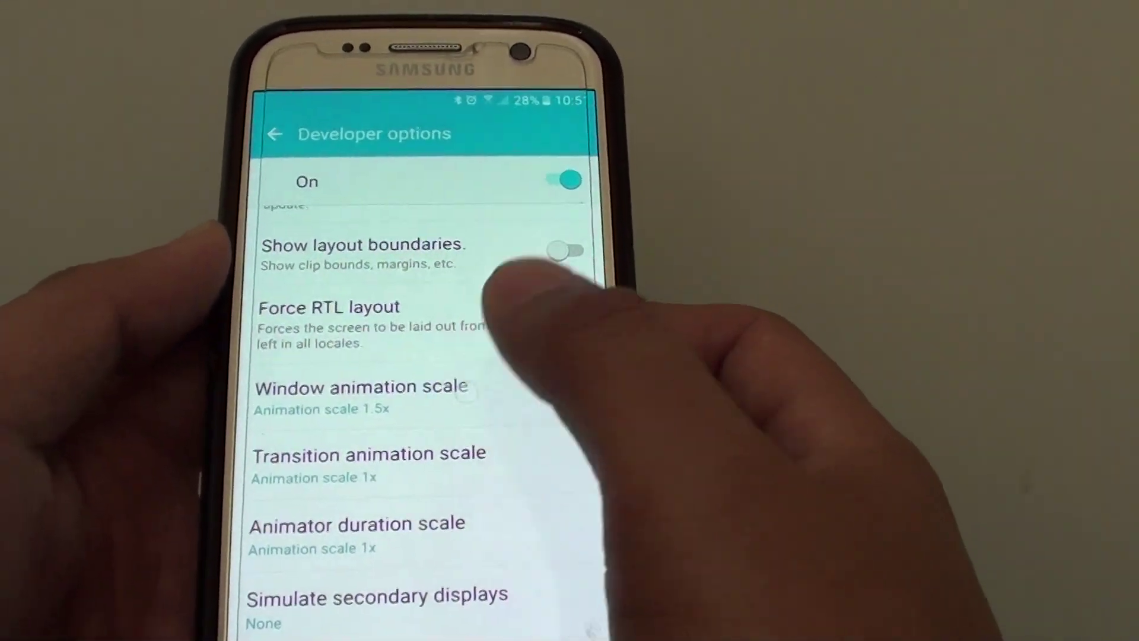
click(373, 384)
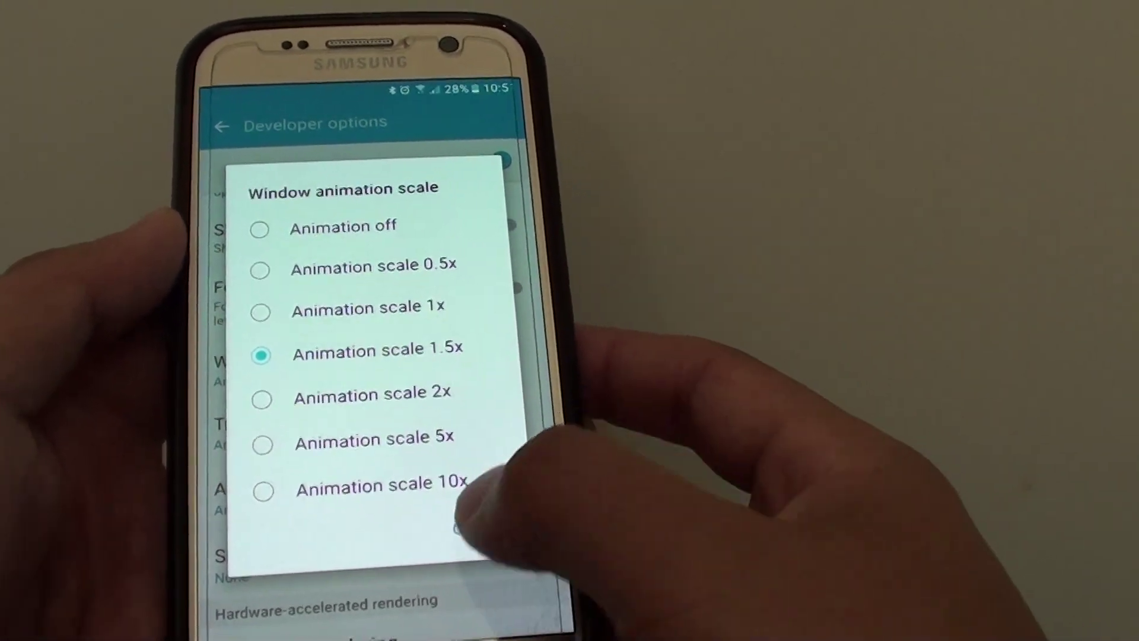
click(499, 527)
Set the window animation scale back to 10x and go to the home screen
click(373, 361)
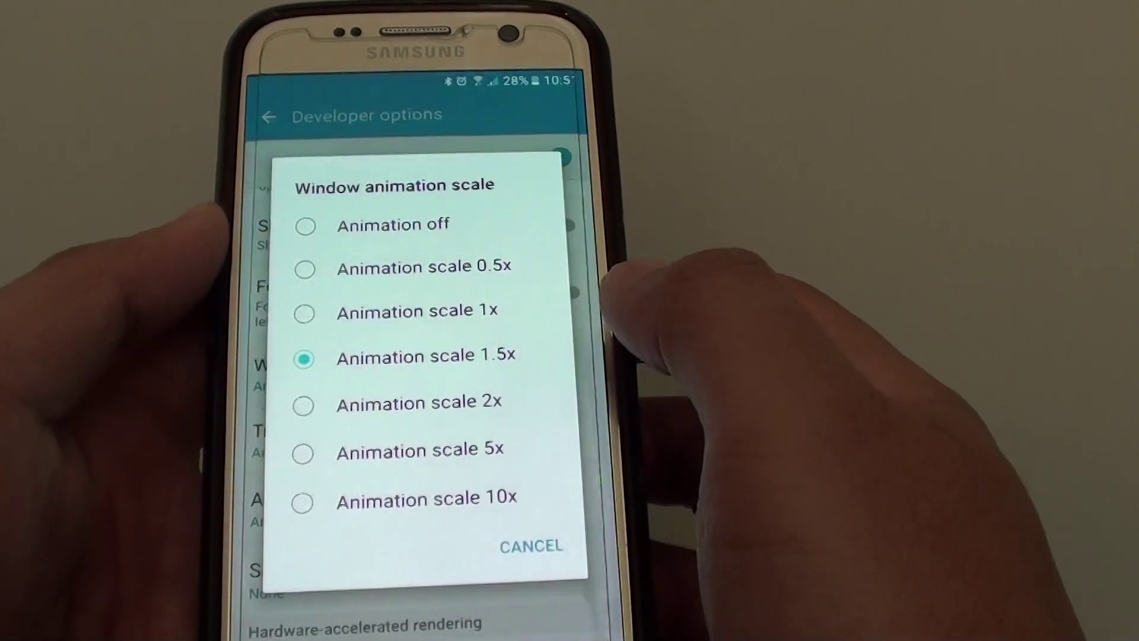
click(393, 501)
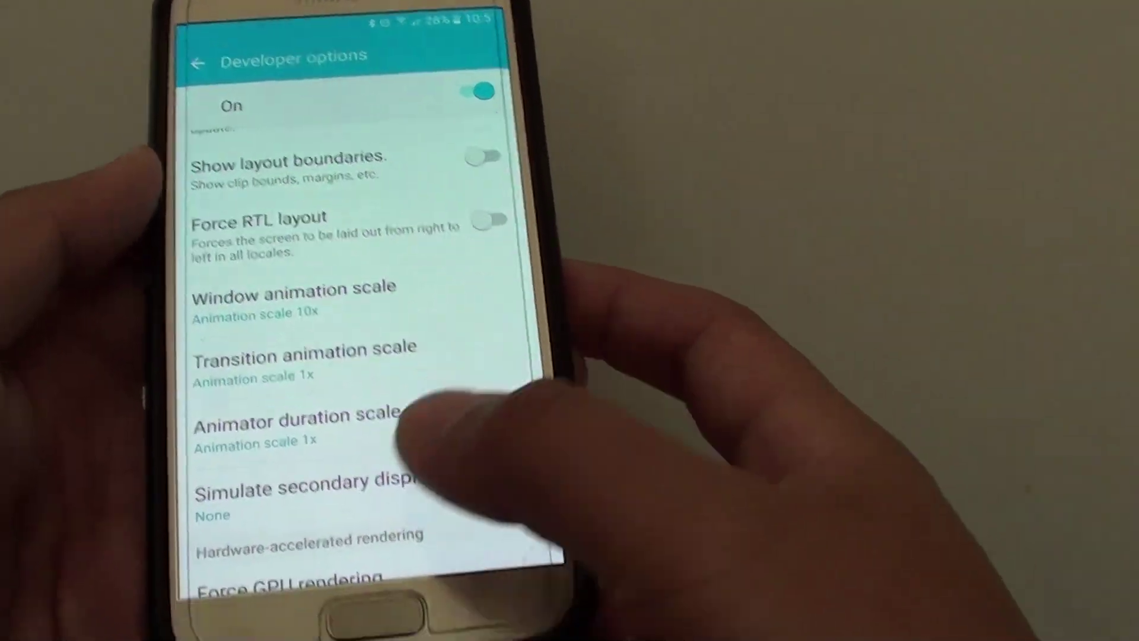
key(Home)
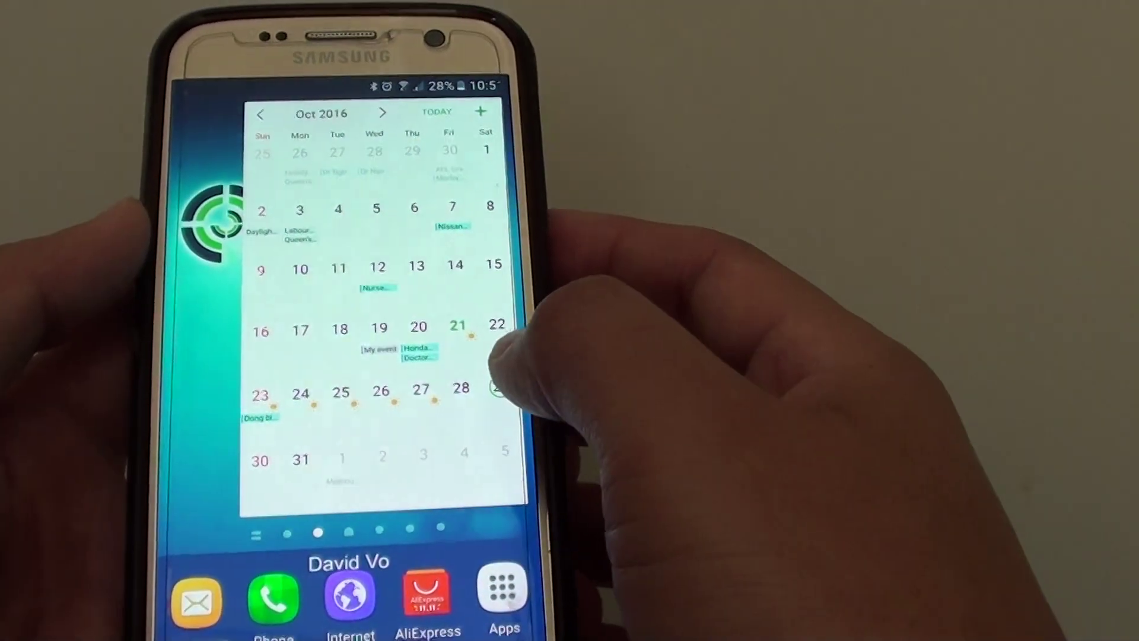
Swipe between home screen pages back to the app icon page
mouse_move(480, 383)
mouse_down()
mouse_move(391, 357)
mouse_move(495, 344)
mouse_up()
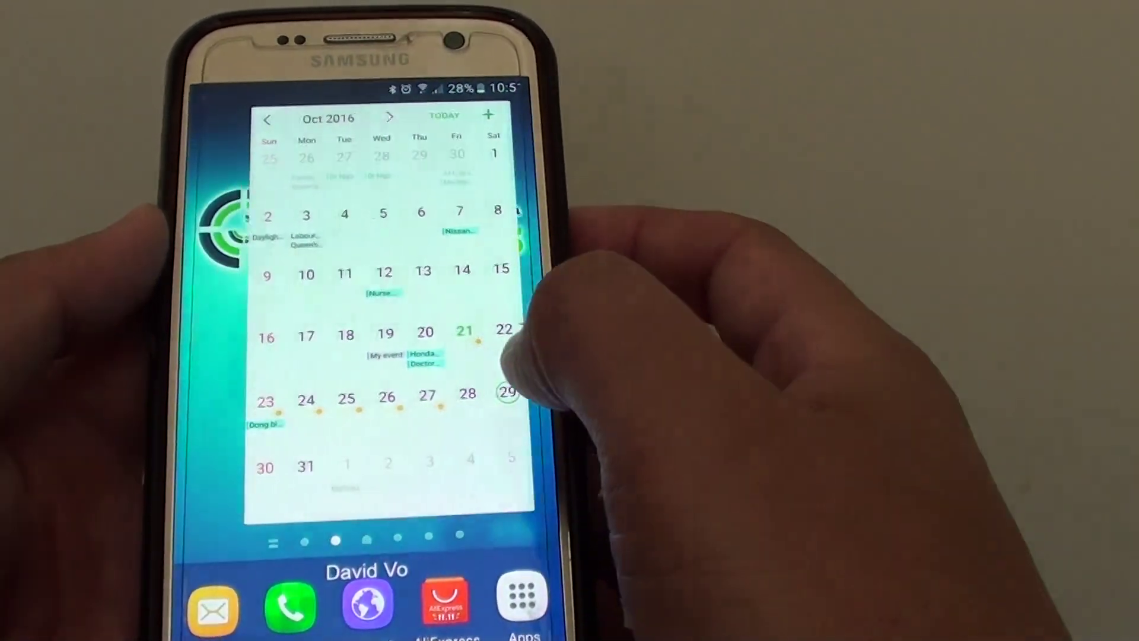
click(502, 396)
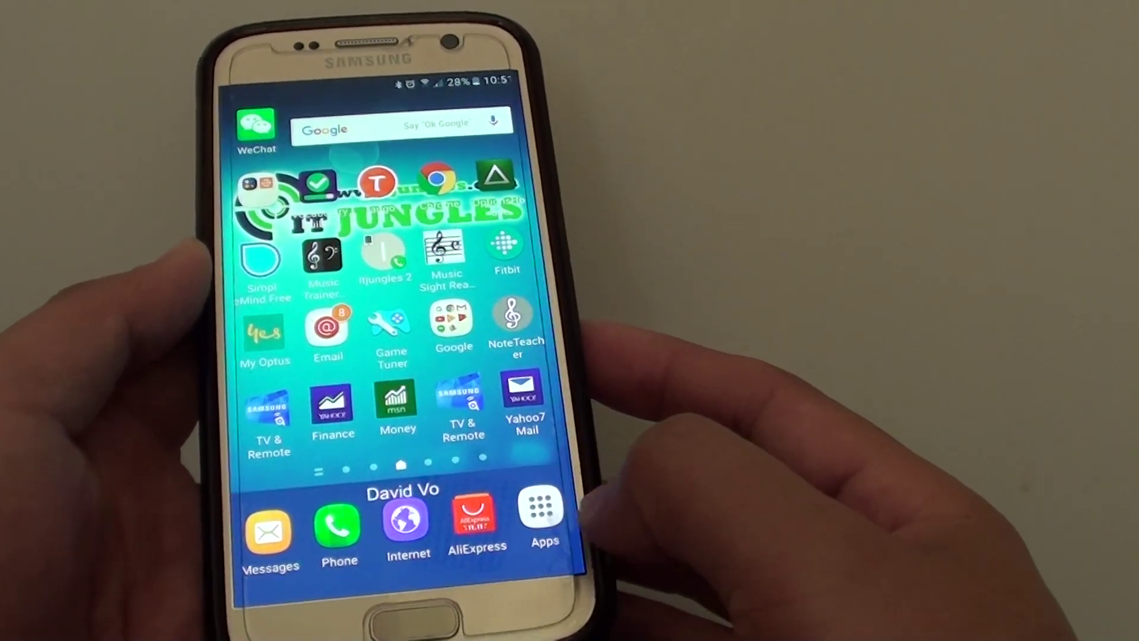
Launch Settings from the app drawer
click(547, 521)
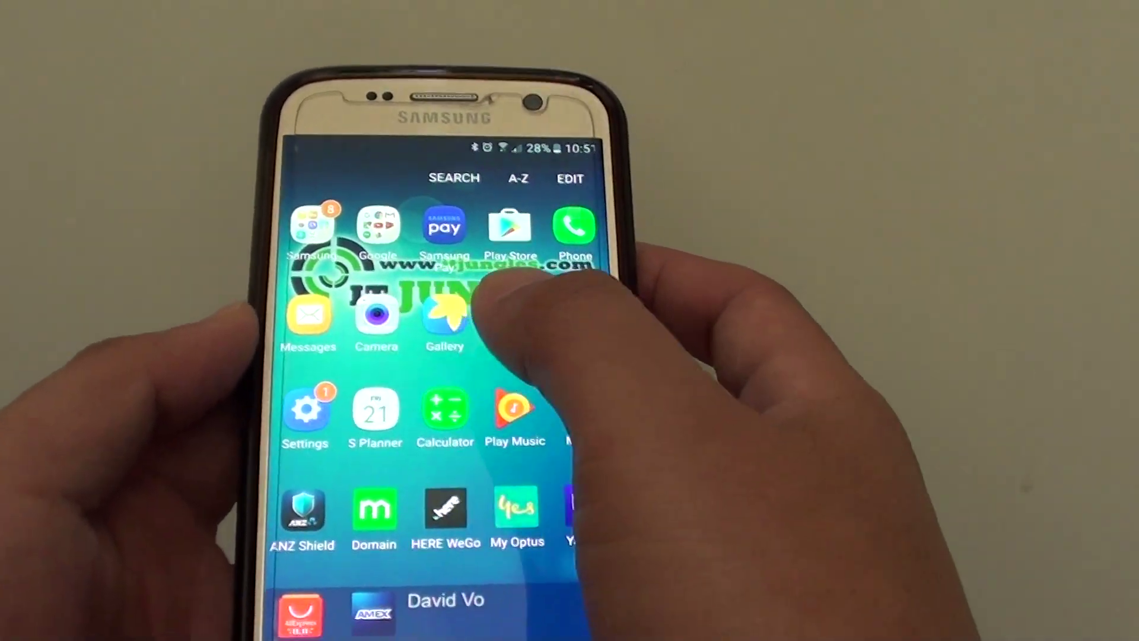
click(306, 410)
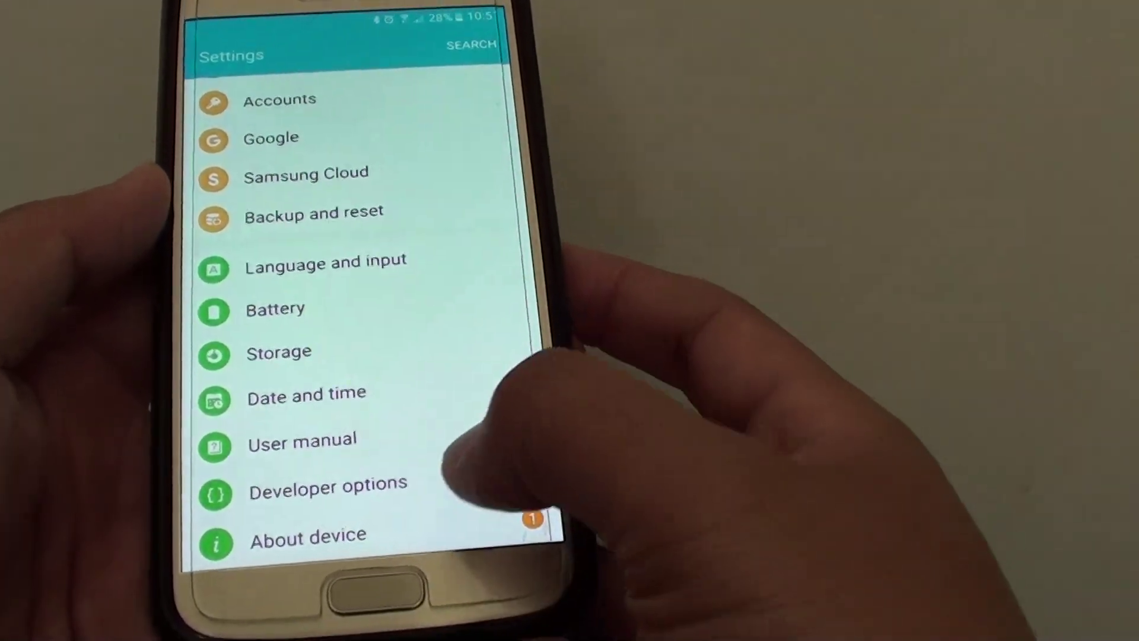
Enter Developer options and view the window animation scale choices, still at 10x
click(432, 495)
scroll(383, 356, down, 5)
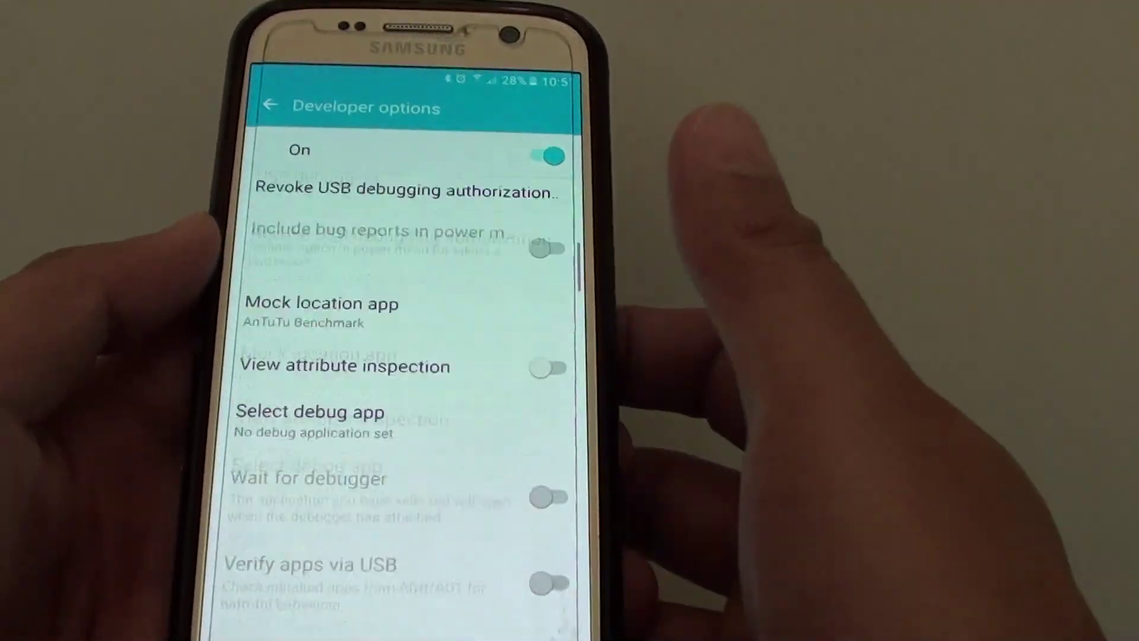
scroll(383, 356, down, 5)
scroll(383, 401, down, 3)
scroll(383, 400, down, 3)
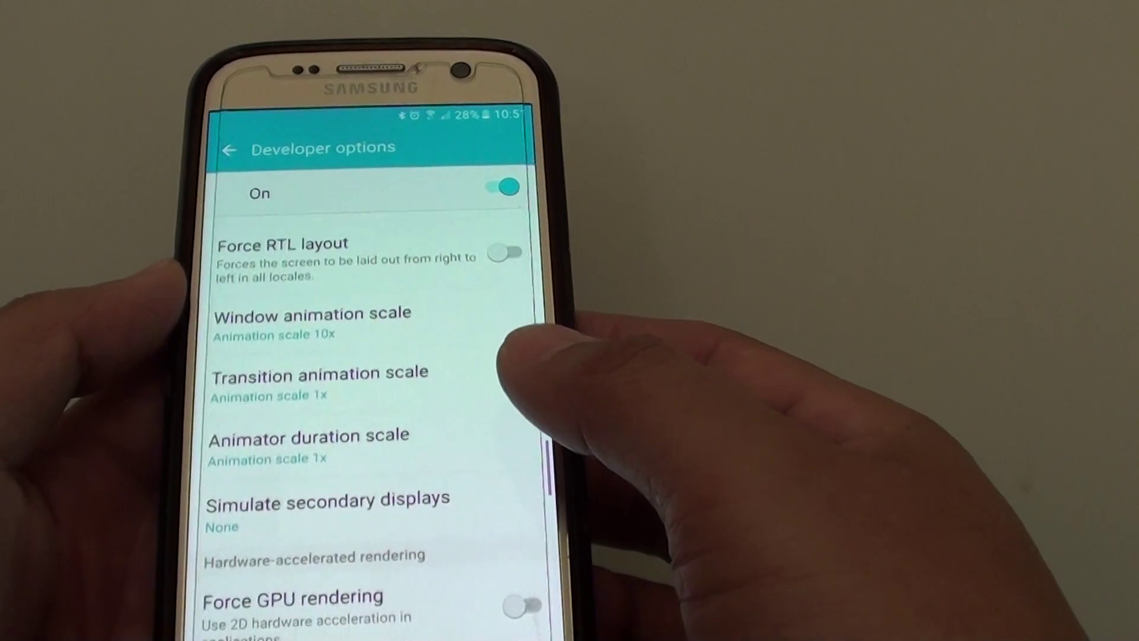
scroll(374, 401, up, 1)
scroll(375, 400, up, 2)
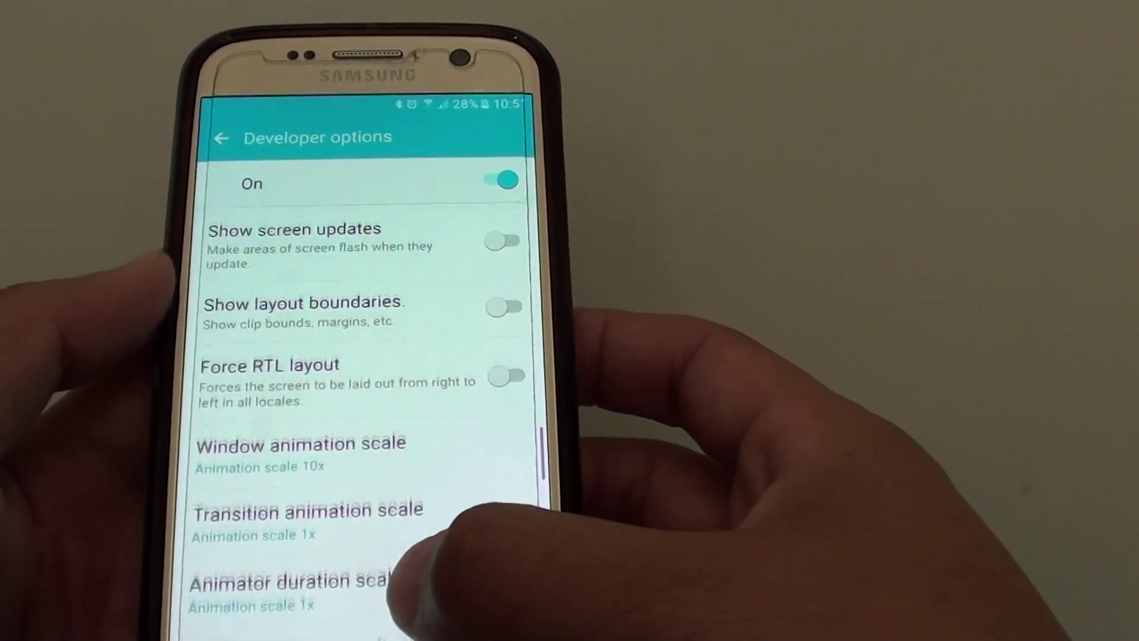
scroll(374, 400, down, 2)
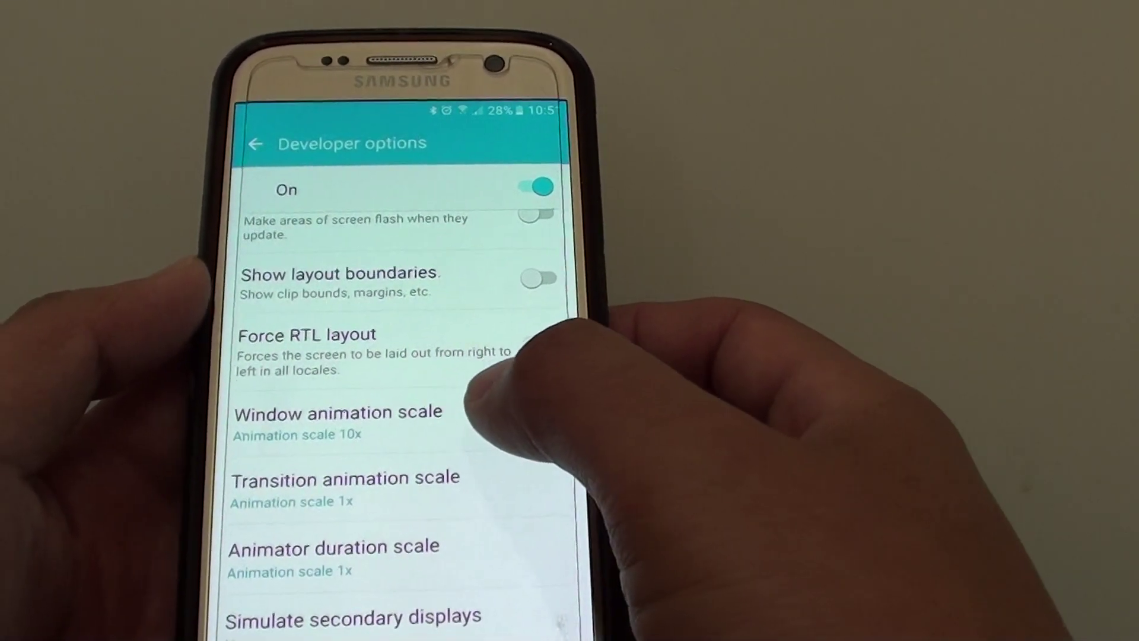
click(476, 414)
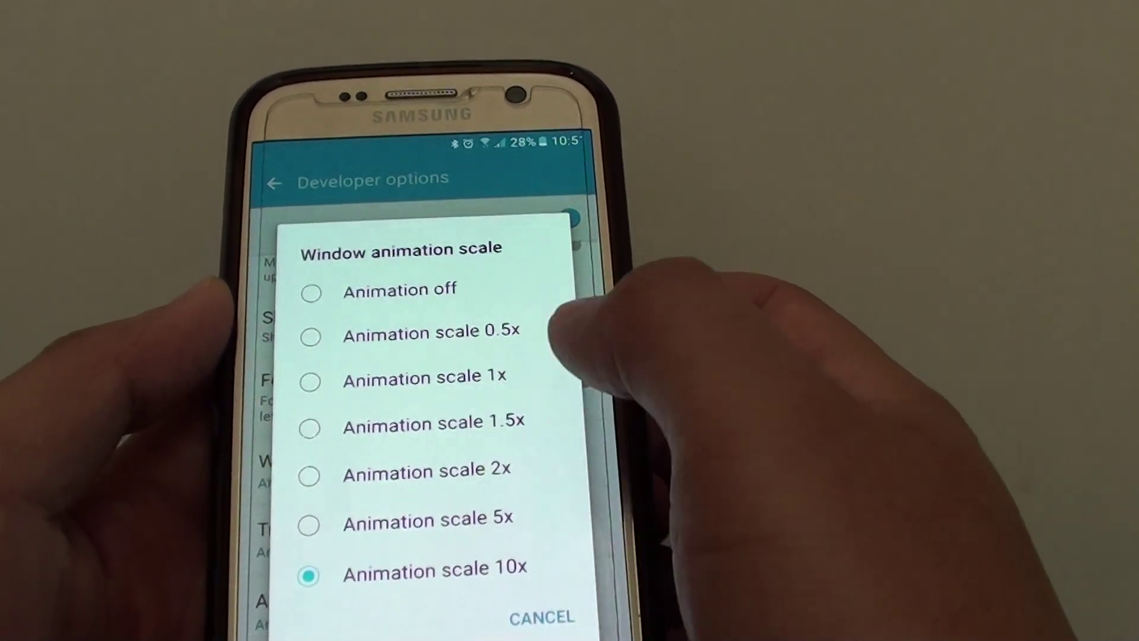
Select Animation scale 1.5x, confirm it stuck, and bring the choices up again
click(410, 430)
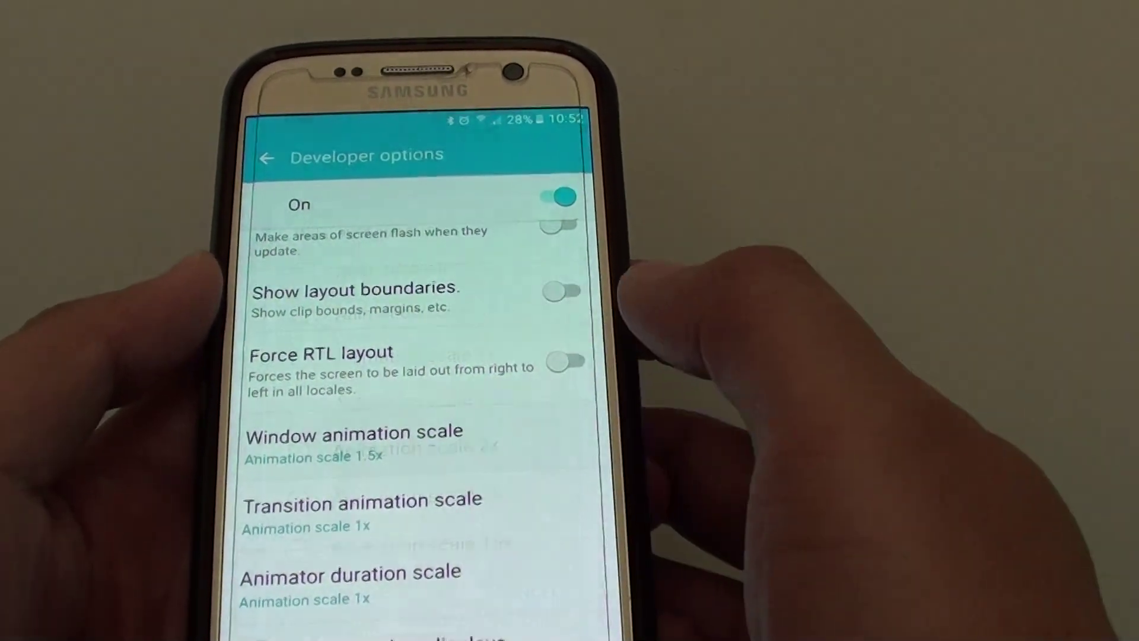
click(356, 450)
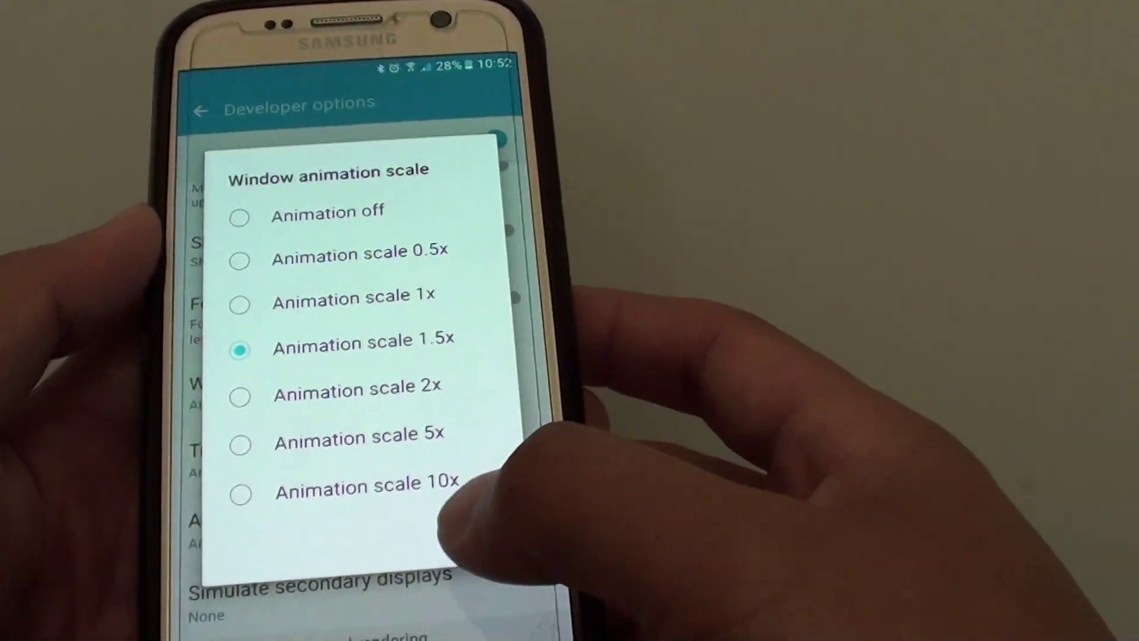
click(464, 347)
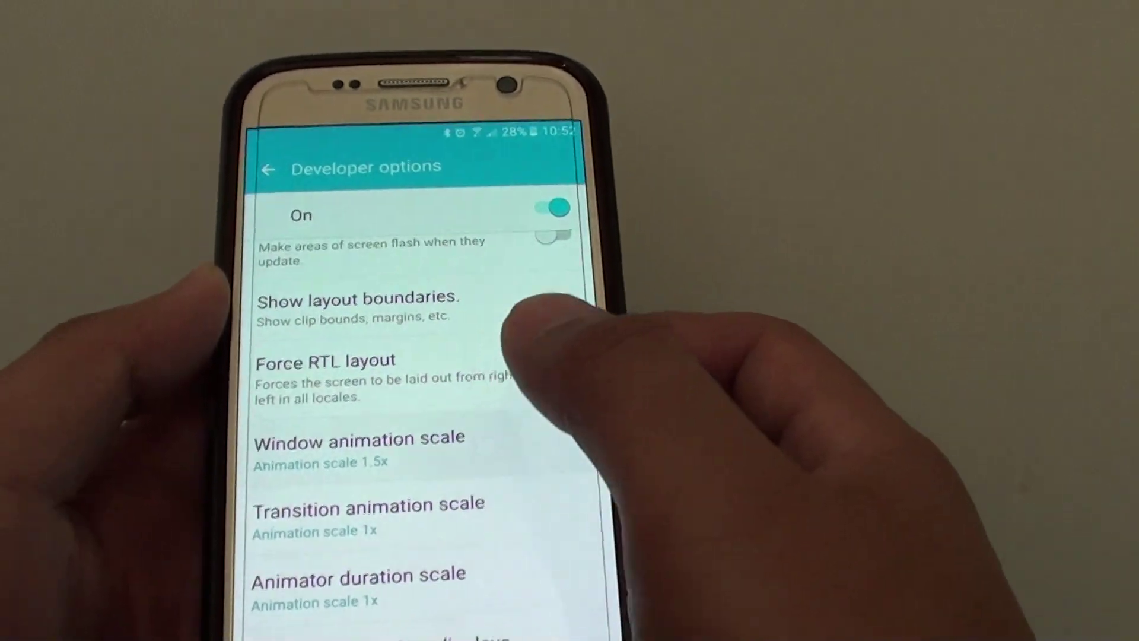
click(329, 391)
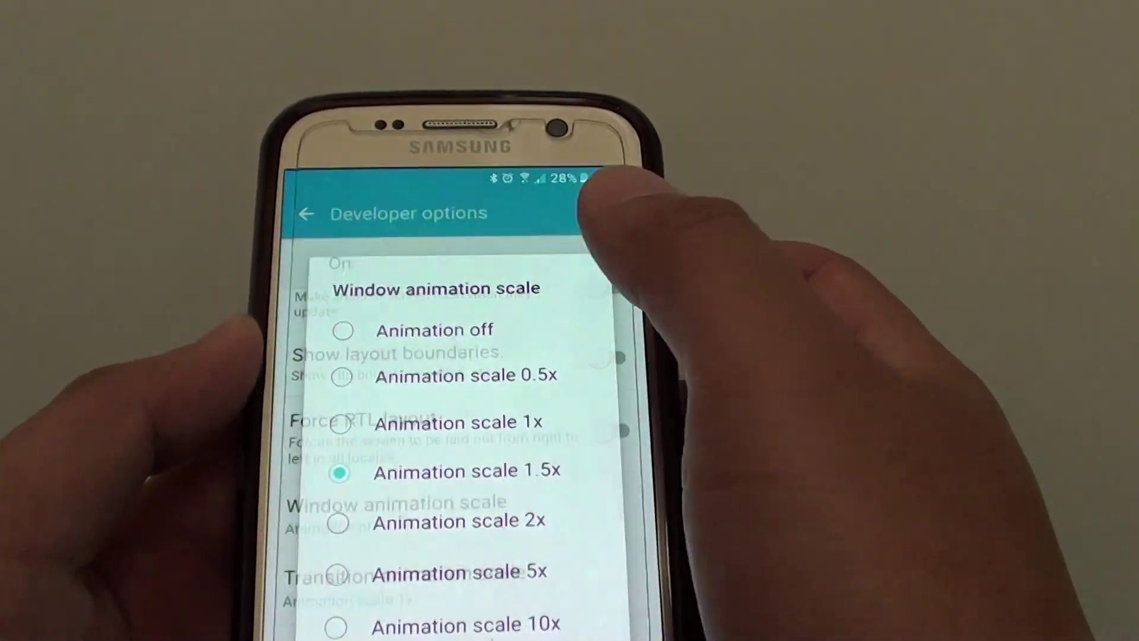
After briefly turning animations off, select Animation scale 1x and confirm it is kept
click(359, 228)
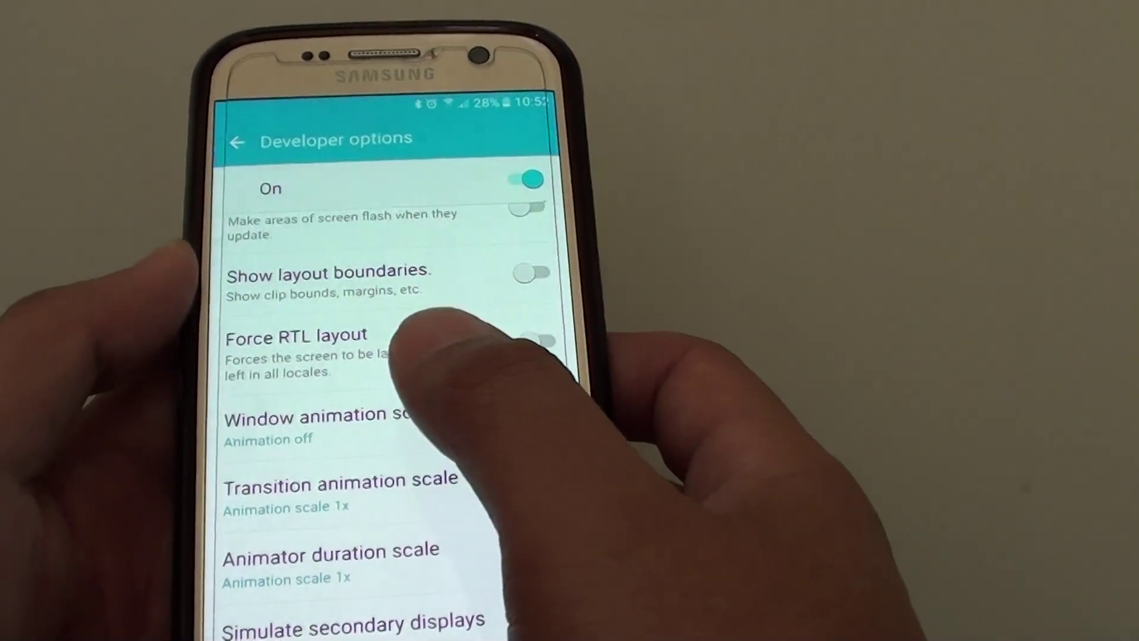
click(355, 418)
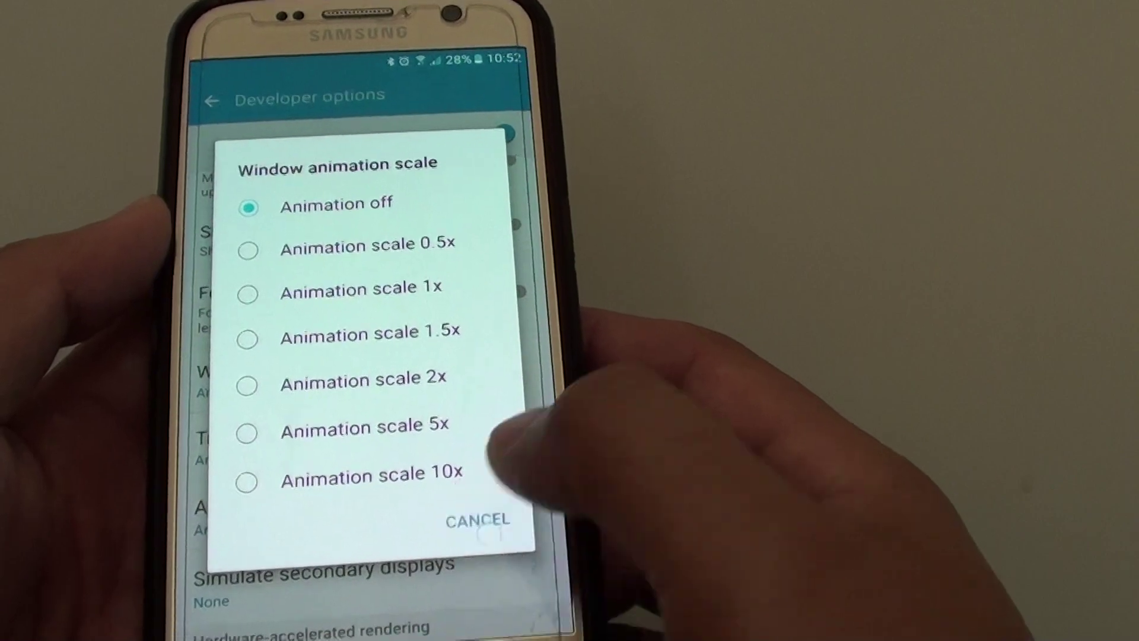
click(483, 526)
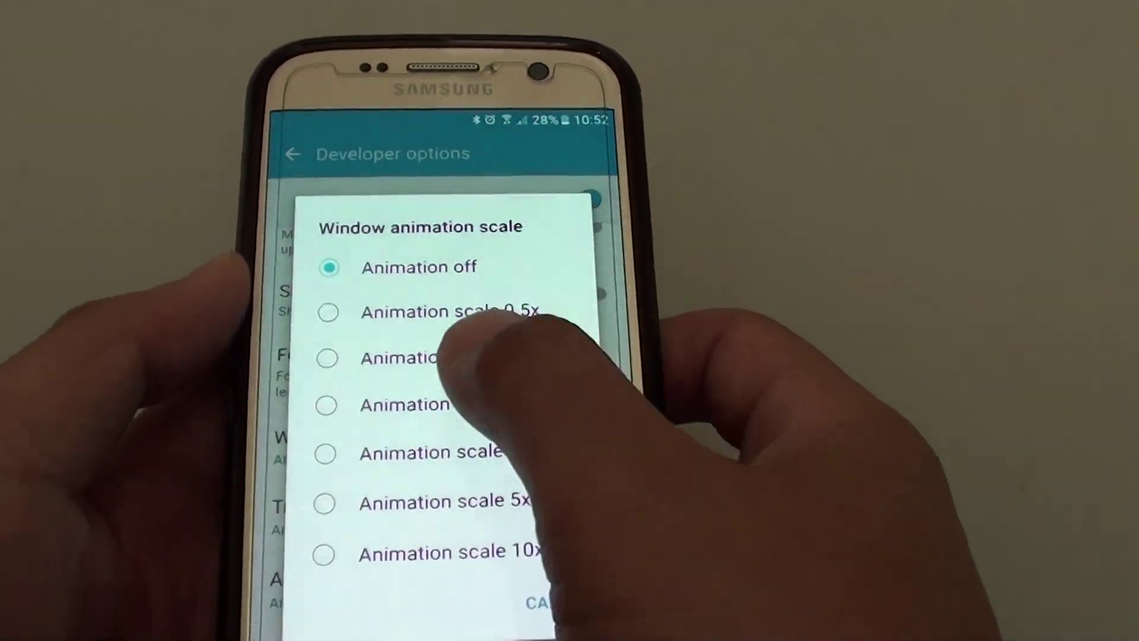
click(405, 336)
click(356, 419)
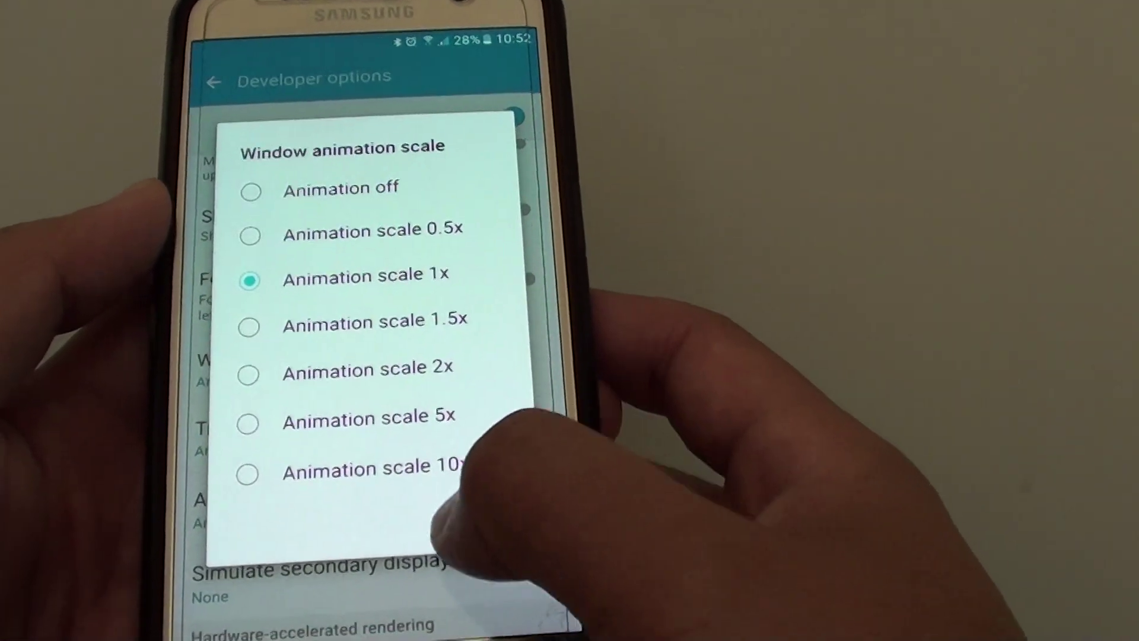
click(495, 535)
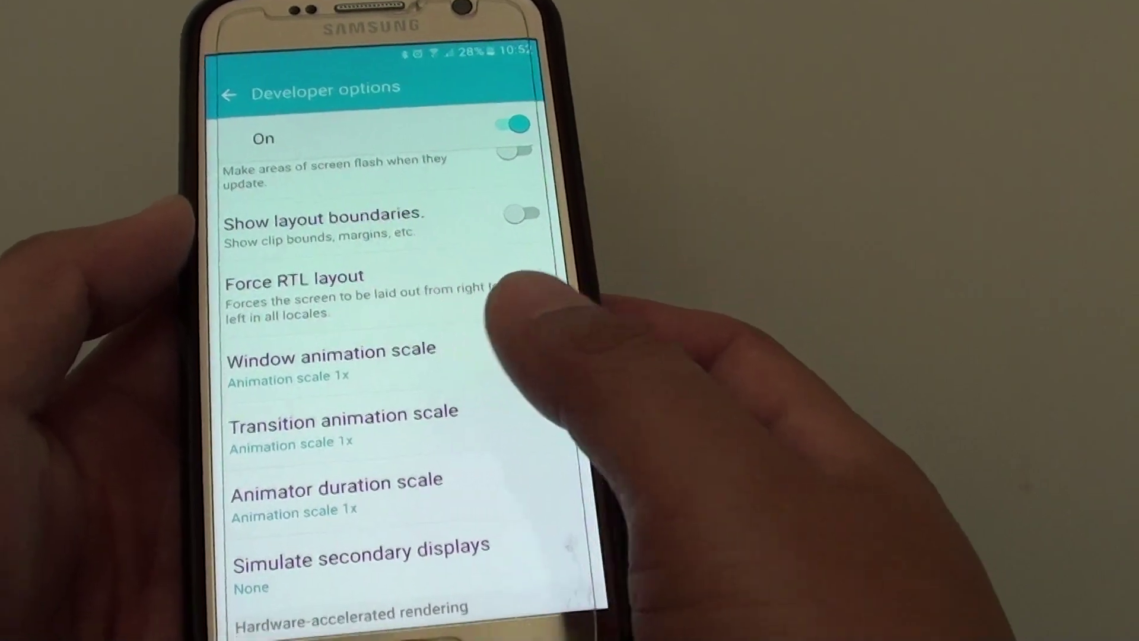